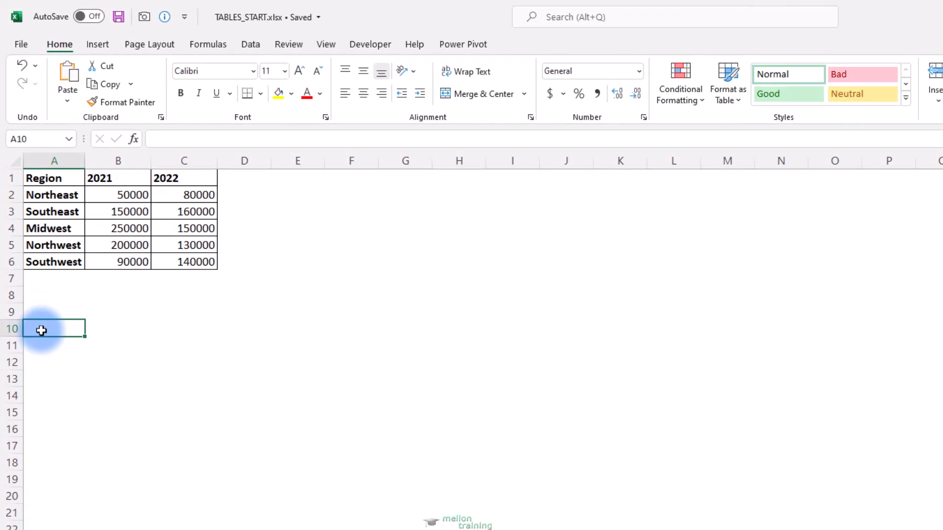
Step: Convert the range A1:C6 into a table with headers
left_click_drag(42, 178, 180, 256)
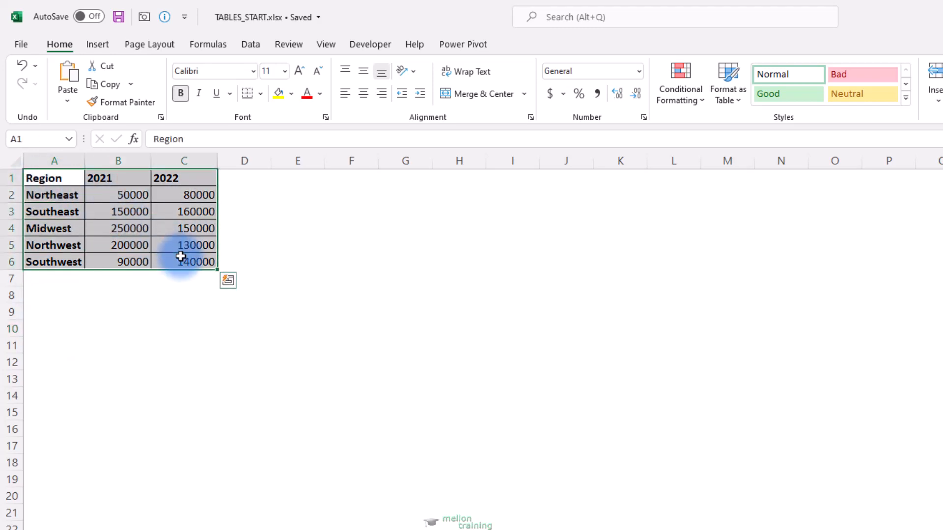
left_click(96, 46)
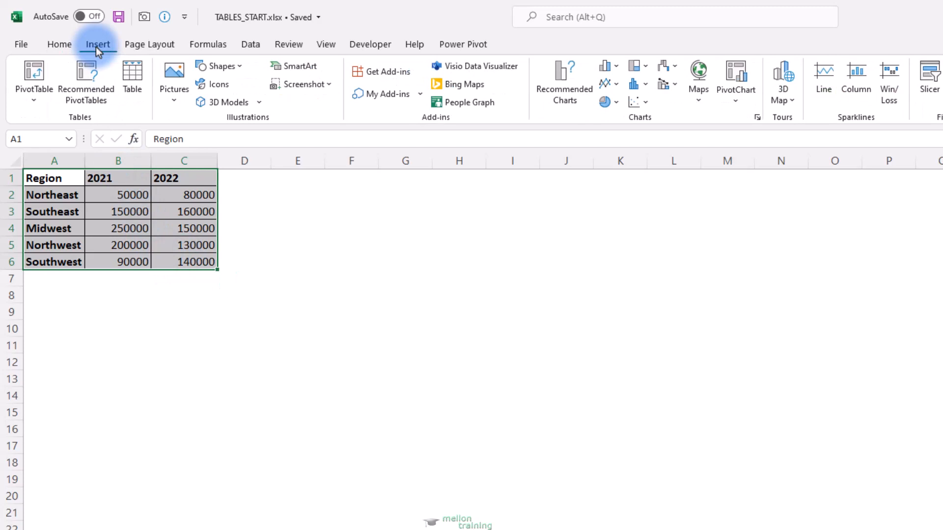
left_click(139, 69)
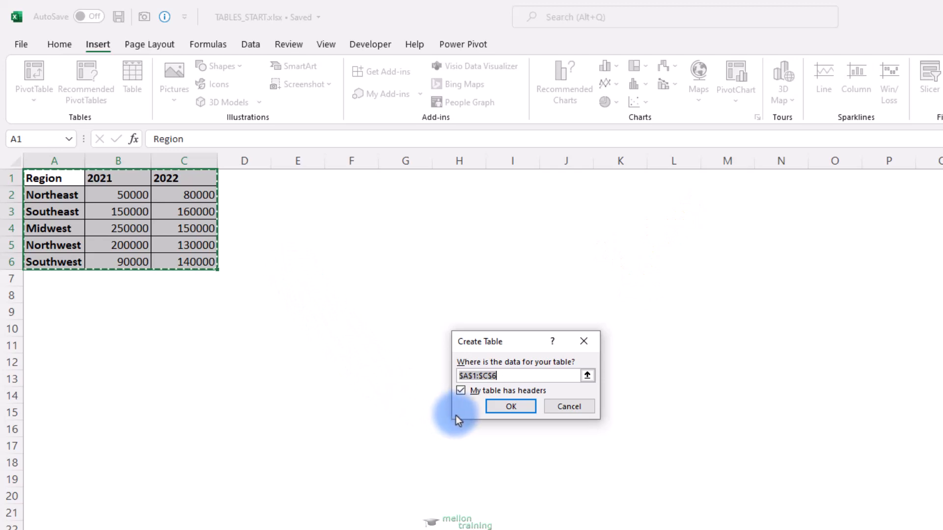
left_click(521, 410)
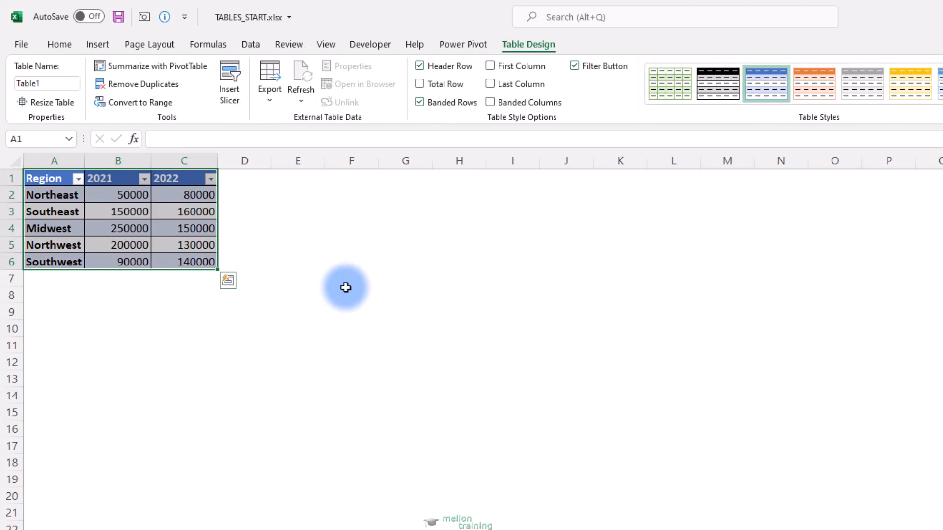
Step: Insert the recommended Clustered Column chart from the table data and place it beside the table, starting around column F
left_click(103, 44)
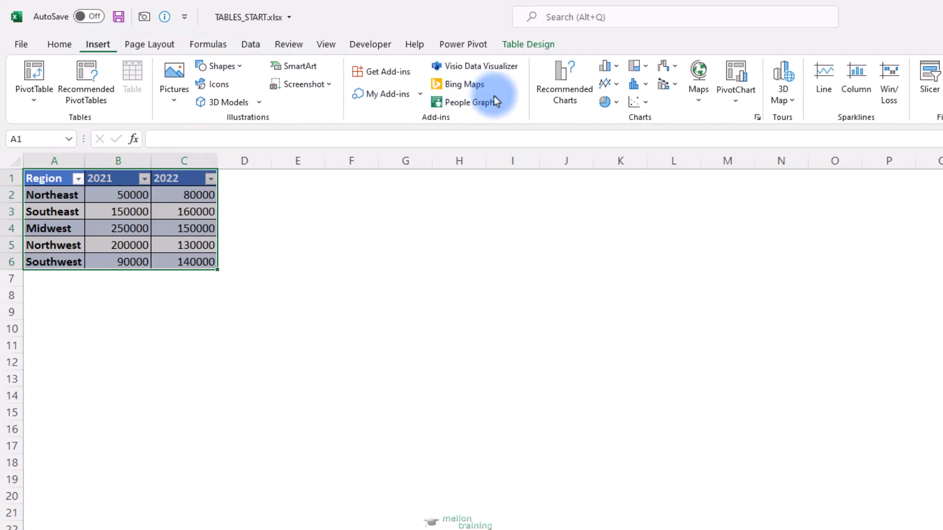
left_click(558, 100)
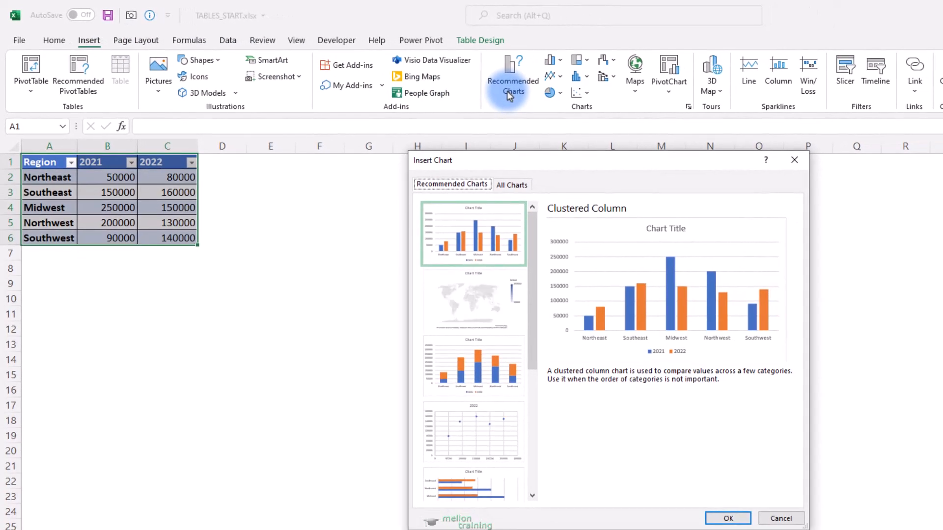
left_click(726, 516)
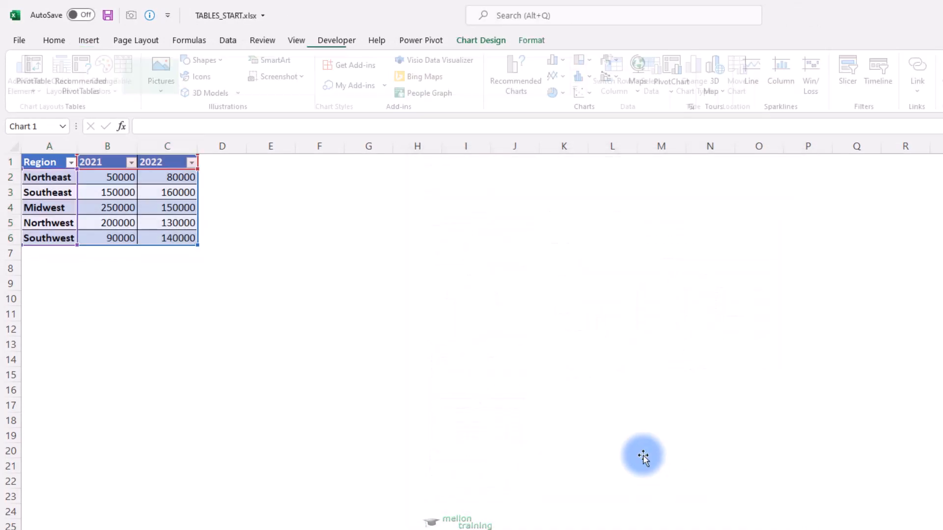
left_click_drag(529, 325, 332, 187)
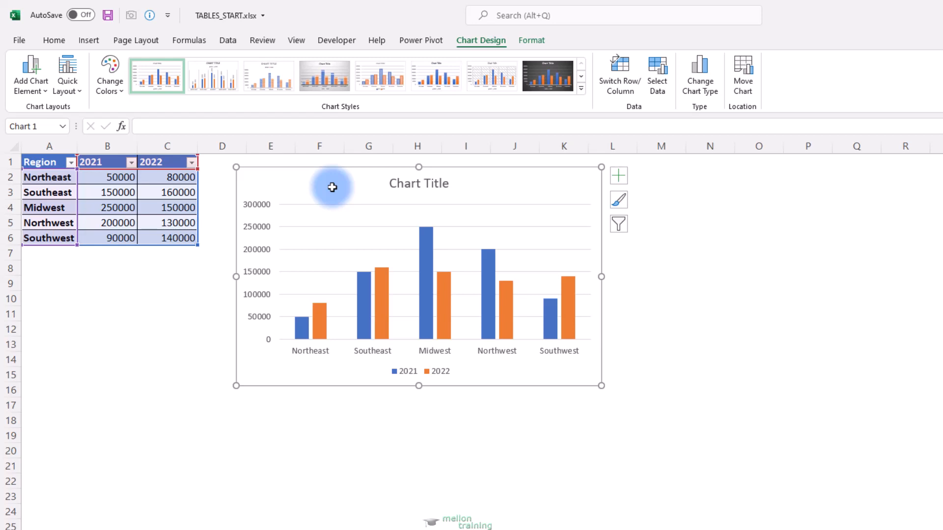
left_click_drag(332, 189, 392, 184)
Step: Extend the table with a 2023 column header in D1 and a Texas region row in A7
left_click(207, 163)
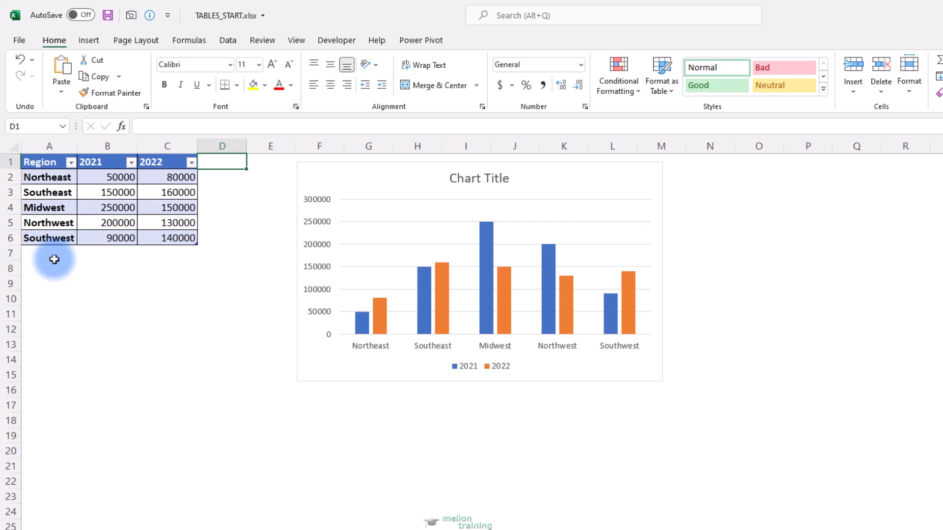
type("2023")
key("Return")
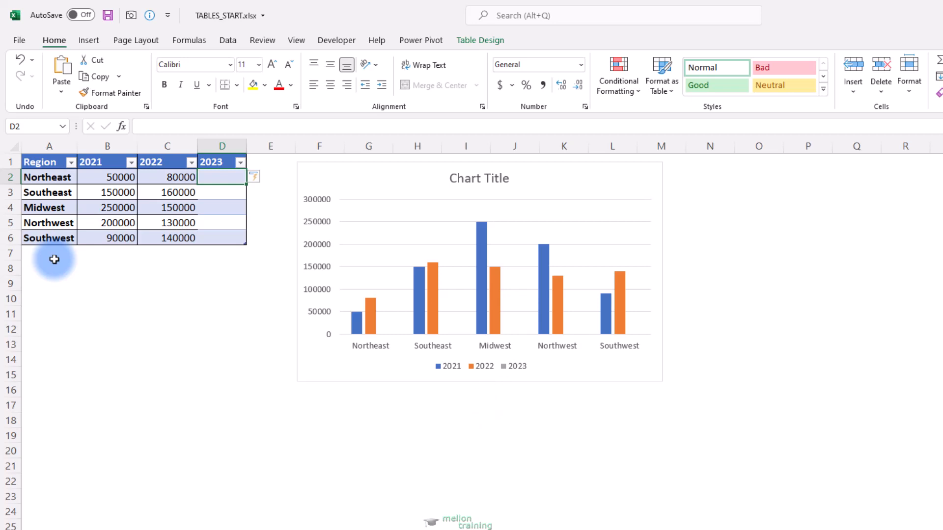
left_click(54, 259)
type("Texas")
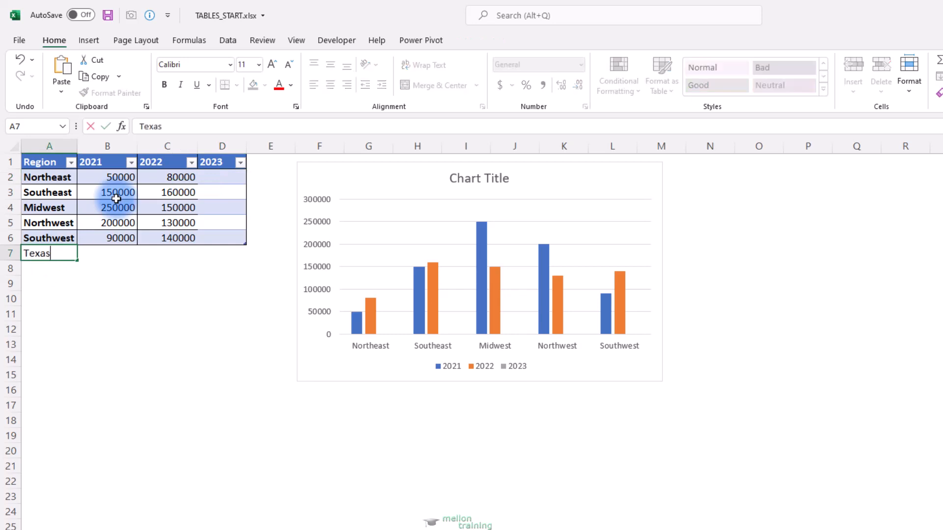
key("Return")
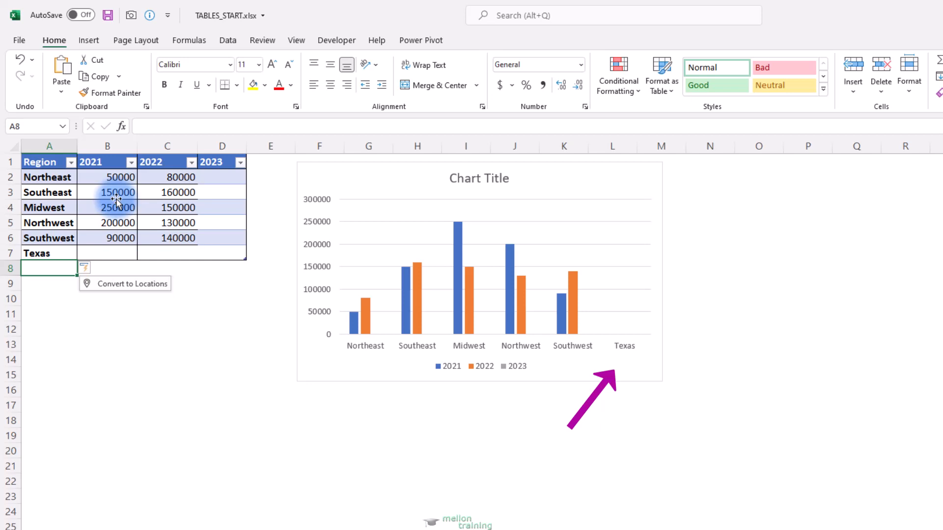
Step: Enter the Texas values 120000 for 2021 and 200000 for 2022
key("Up")
key("Right")
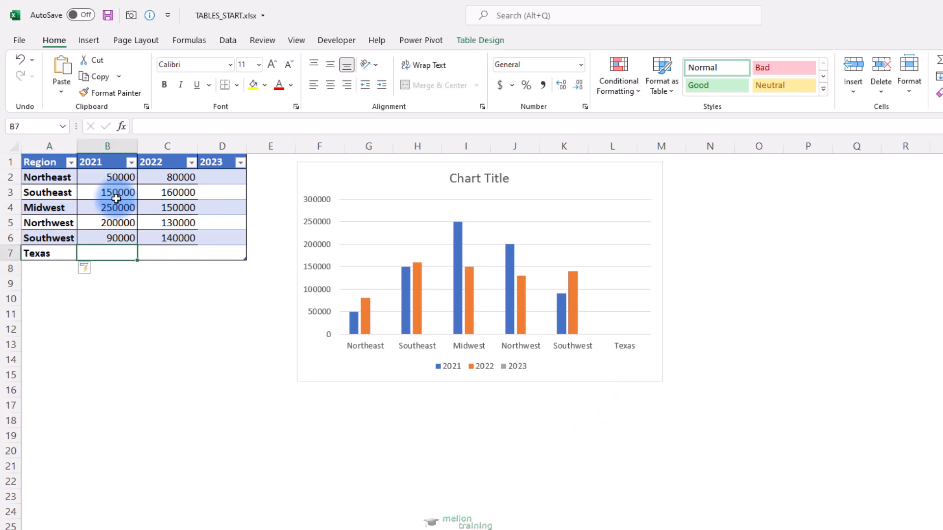
type("120000")
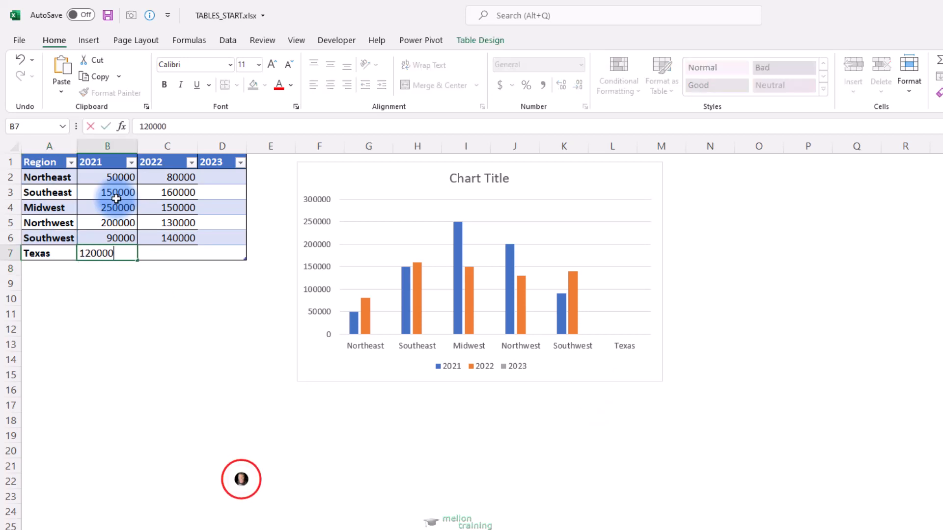
key("Tab")
type("200000")
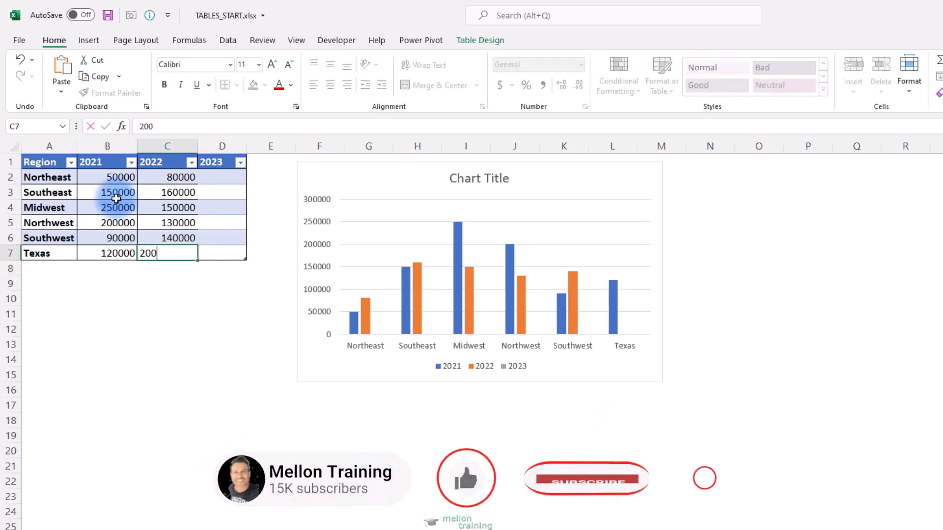
key("Tab")
Step: Enter the 2023 values 110000 for Northeast, 130000 for Southeast and 150000 for Midwest
key("Up")
key("Up")
key("Up")
key("Up")
key("Up")
key("Up")
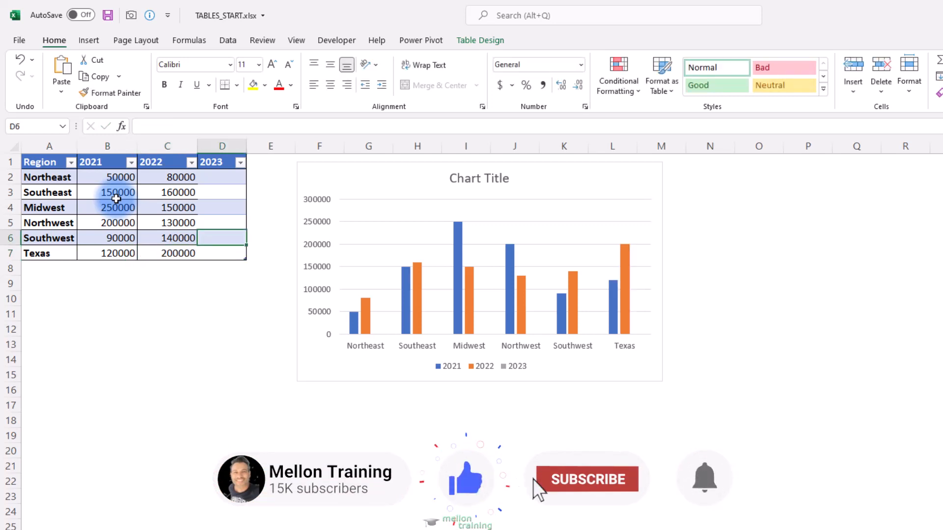
key("Down")
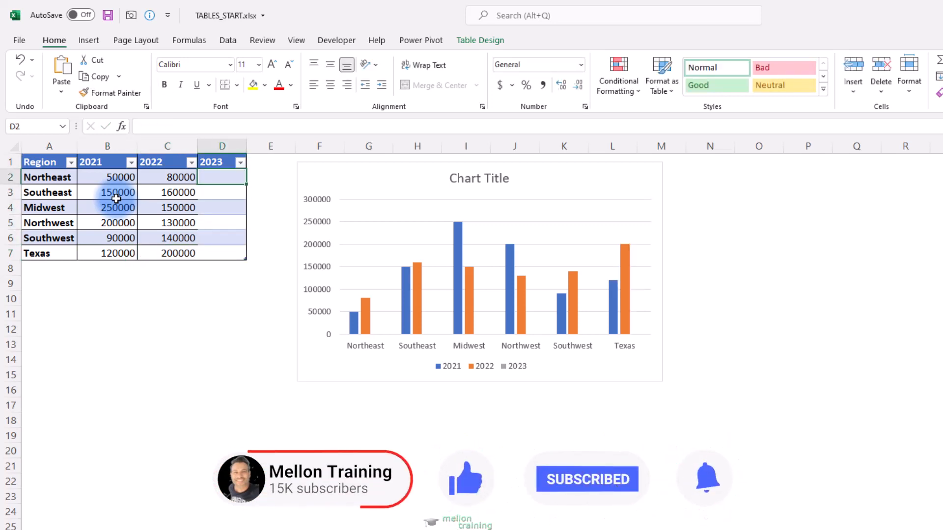
type("110000")
key("Return")
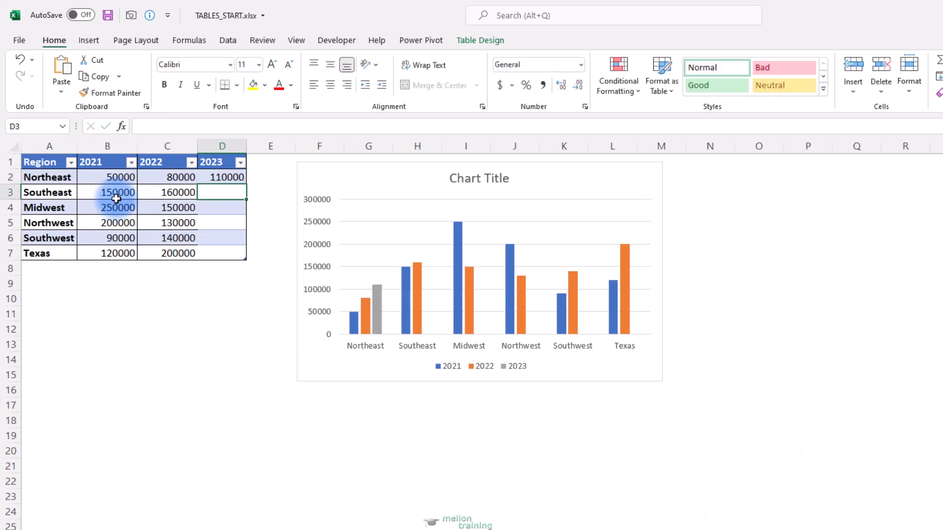
type("130000")
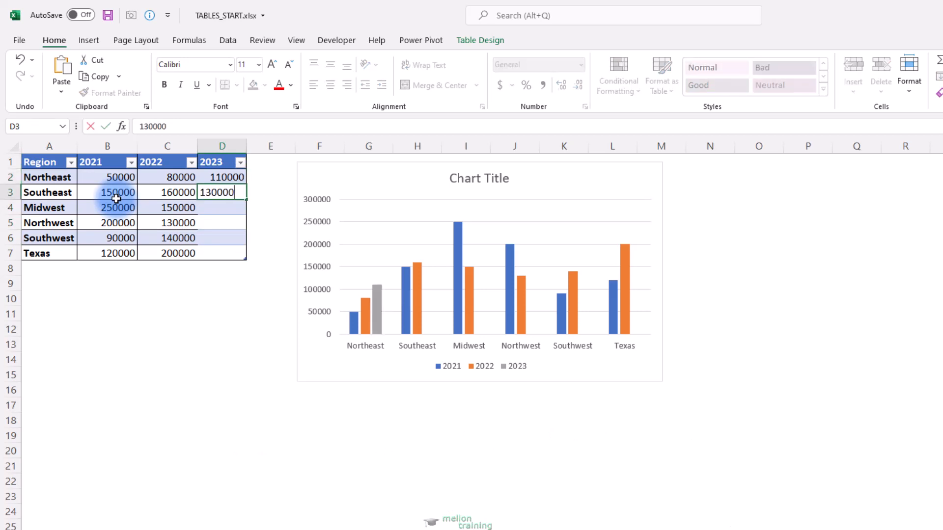
key("Return")
type("150000")
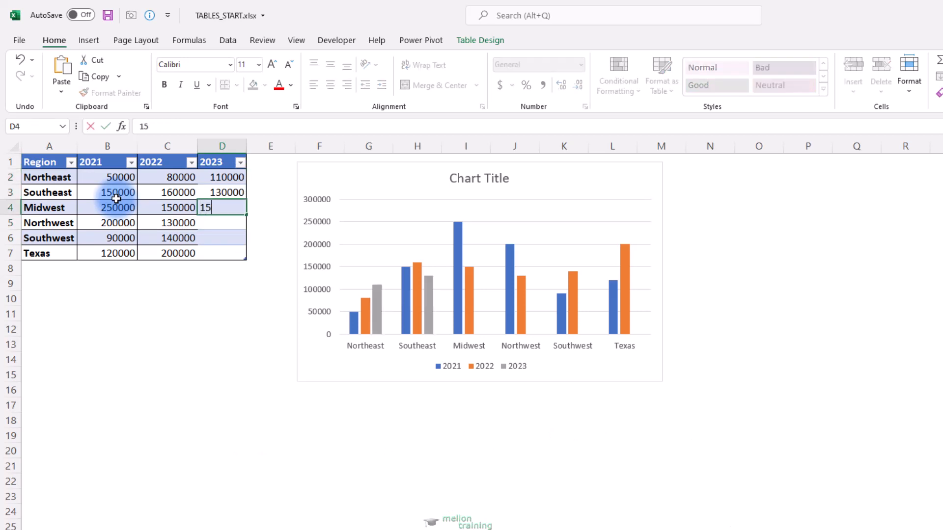
key("Return")
Step: Enter the 2023 values 170000 for Northwest, 190000 for Southwest and 210000 for Texas
type("170000")
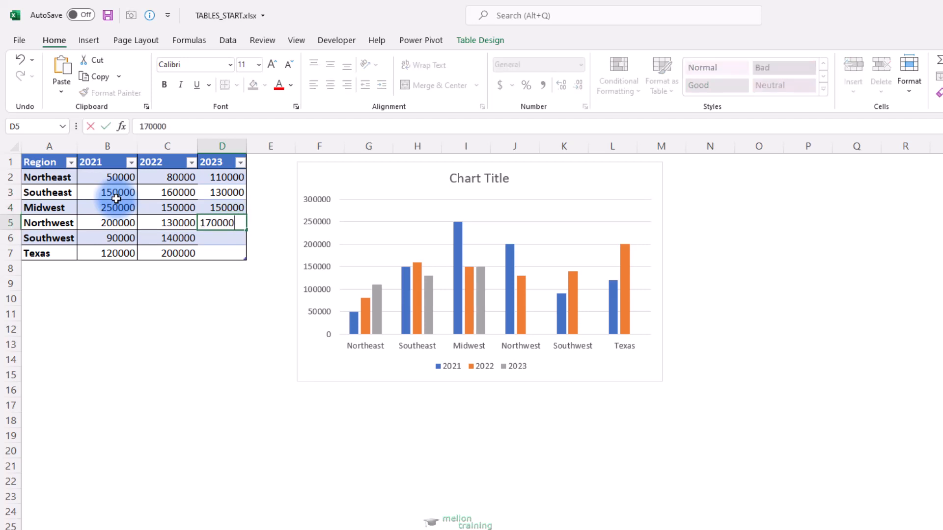
key("Return")
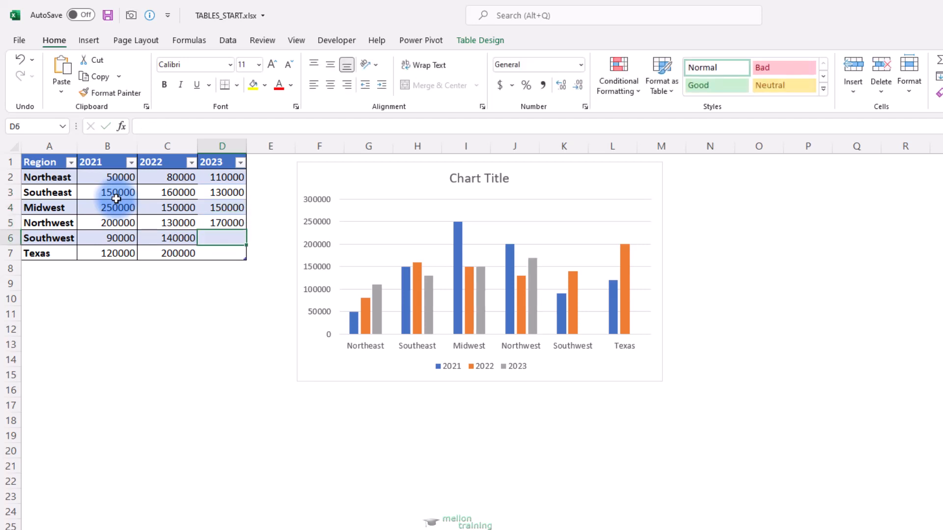
type("190000")
key("Return")
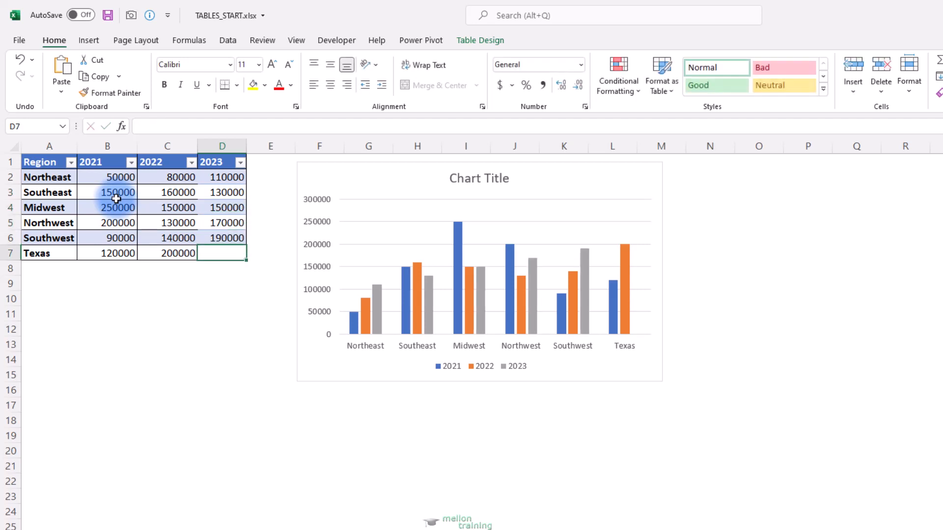
type("210000")
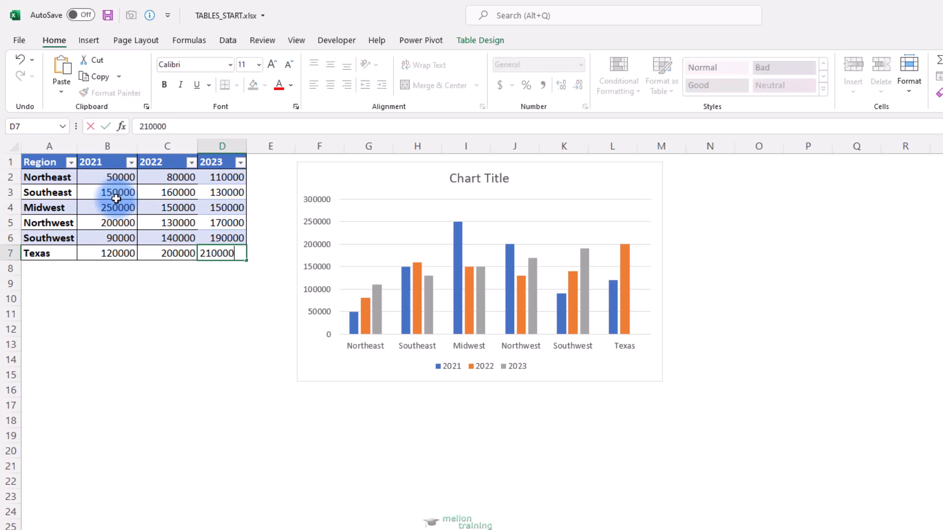
key("Return")
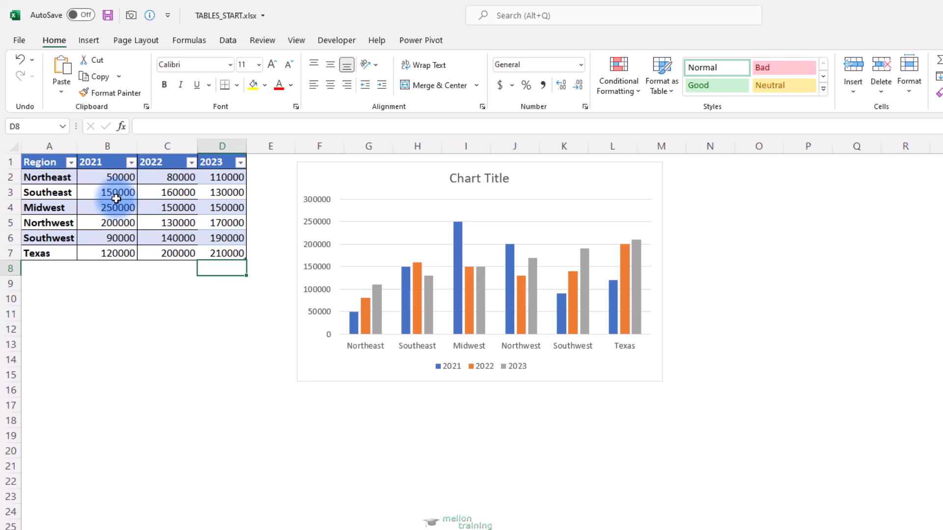
Step: Rename the table as tblRevenue
left_click(116, 198)
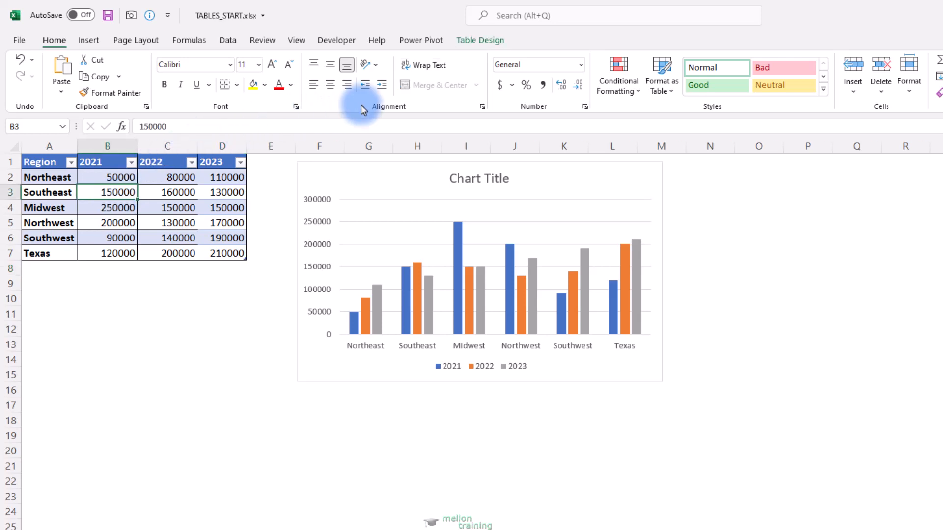
left_click(468, 43)
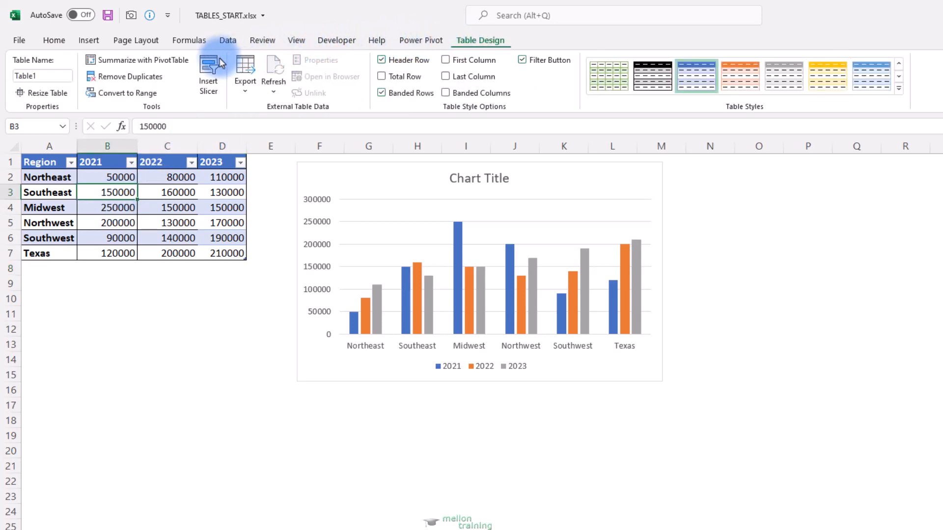
left_click(69, 75)
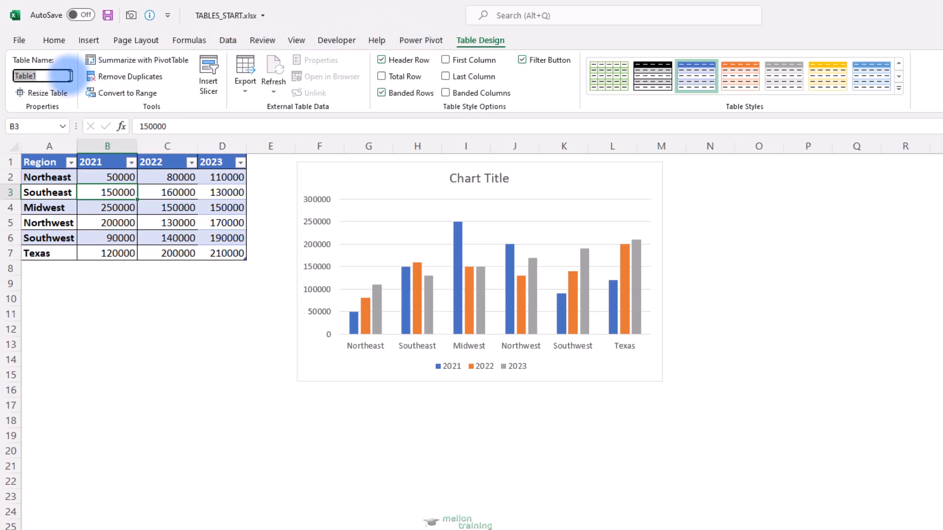
type("tblRevenue")
key("Return")
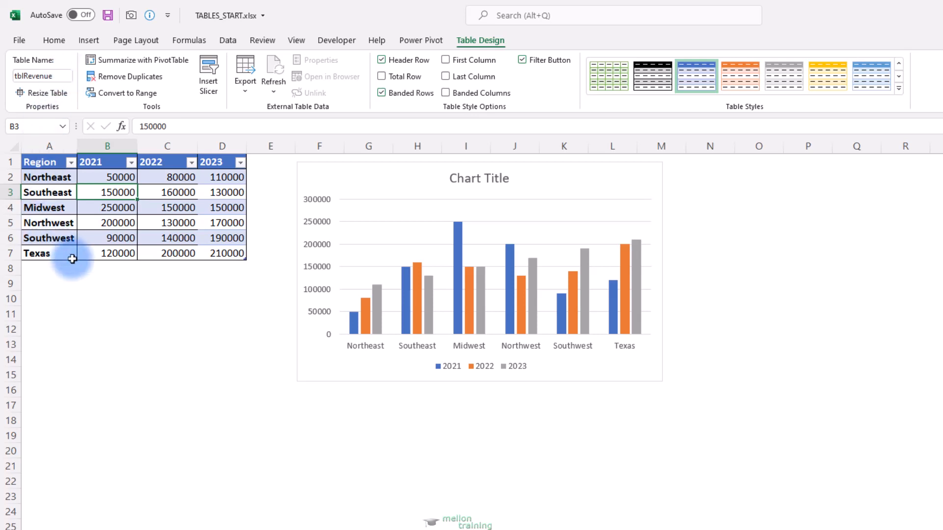
Step: Add a SUM formula in cell B9 that totals the table's 2021 values, from Northeast to Texas
left_click(97, 284)
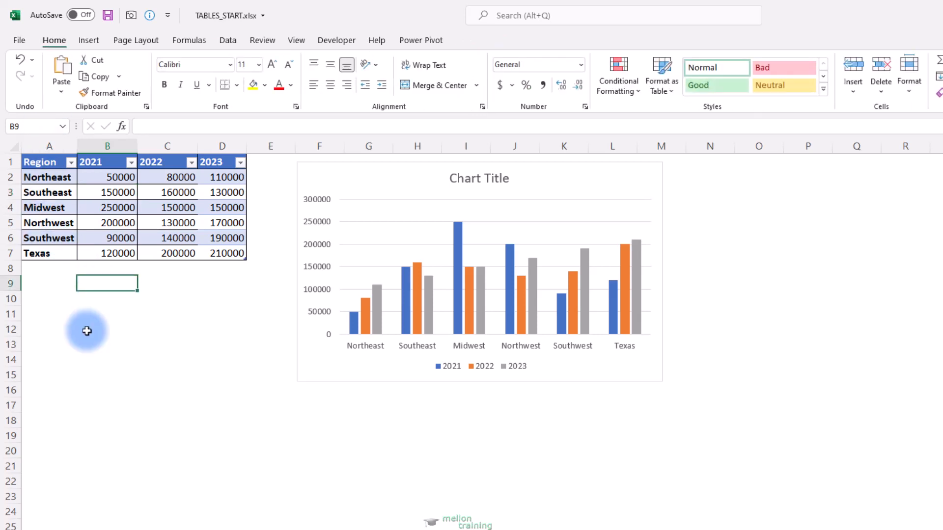
type("=sum")
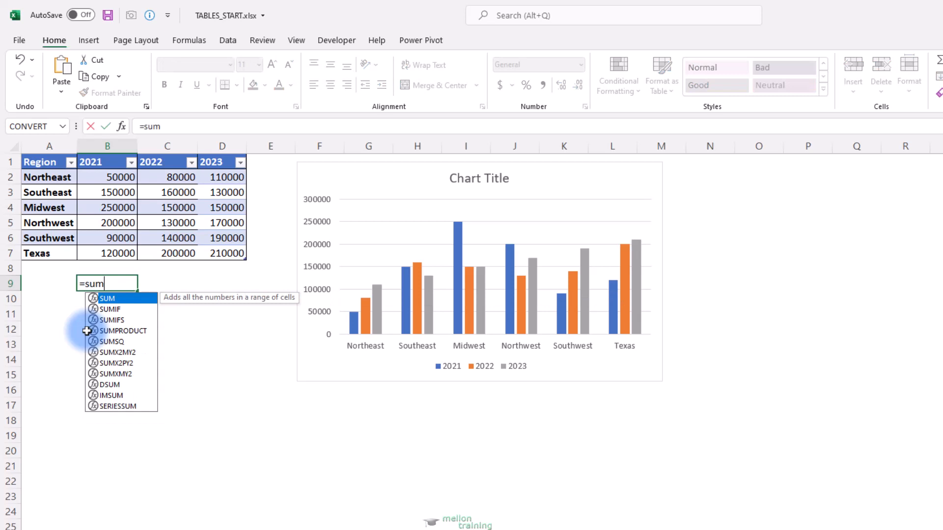
key("Tab")
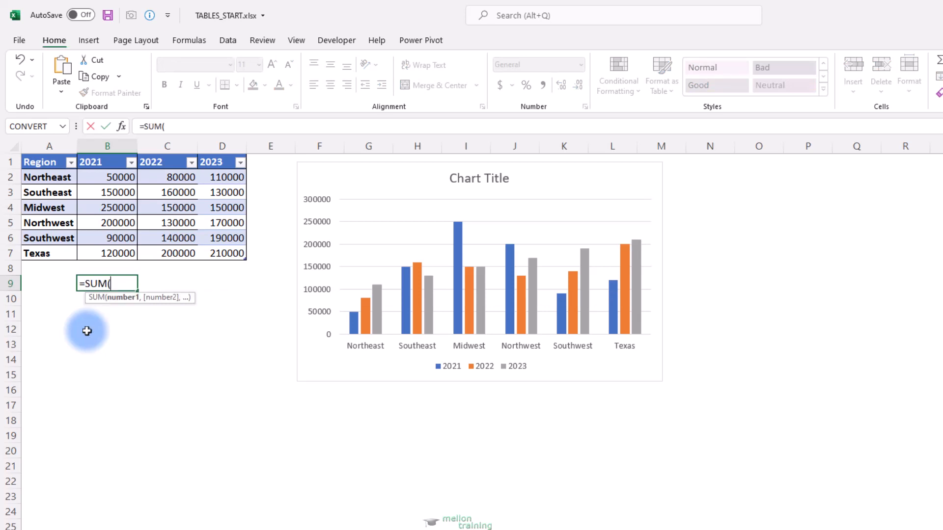
left_click(112, 179)
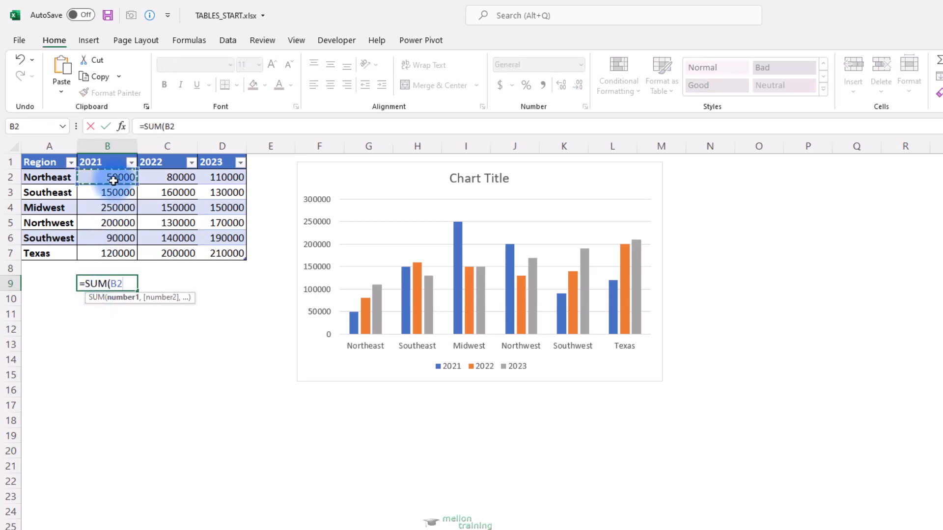
left_click_drag(113, 181, 114, 249)
type(")")
key("Return")
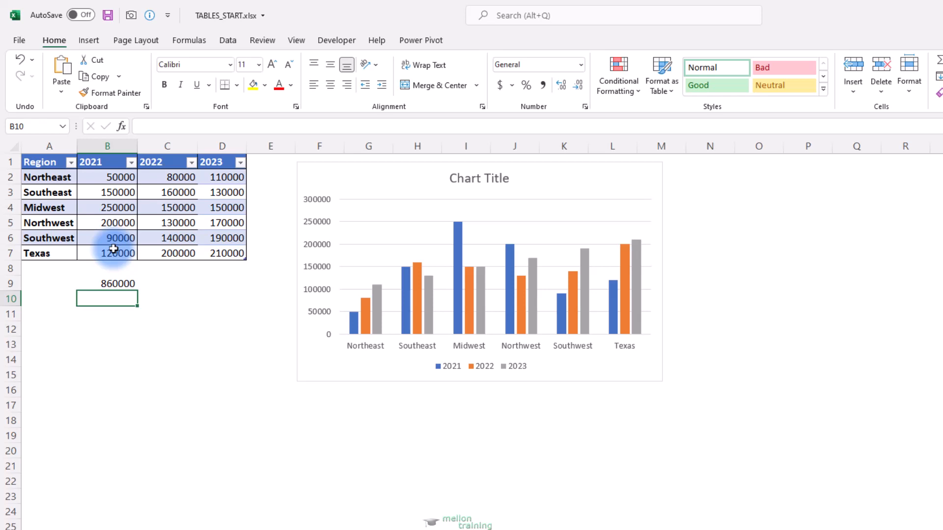
Step: Total all of the table's data in cell B10 with the structured-reference formula =SUM(tblRevenue[#Data])
type("=sum")
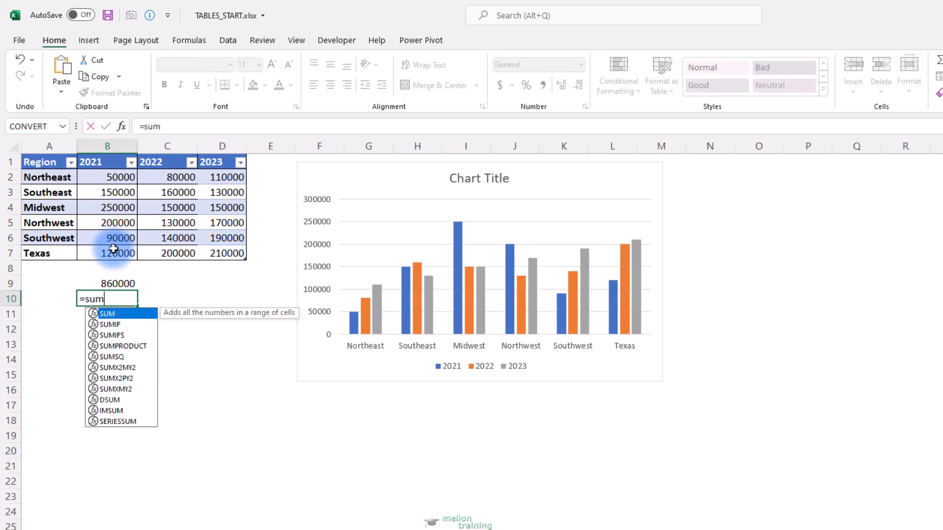
key("Tab")
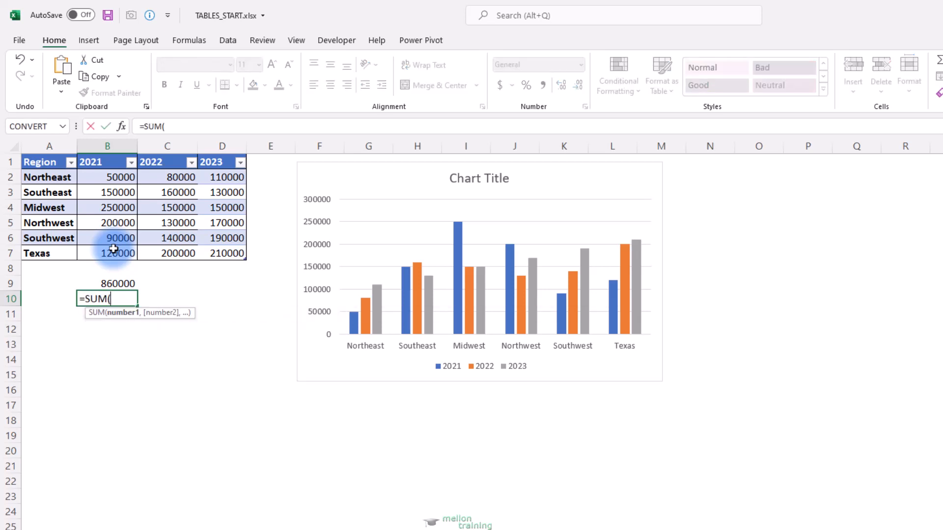
type("t")
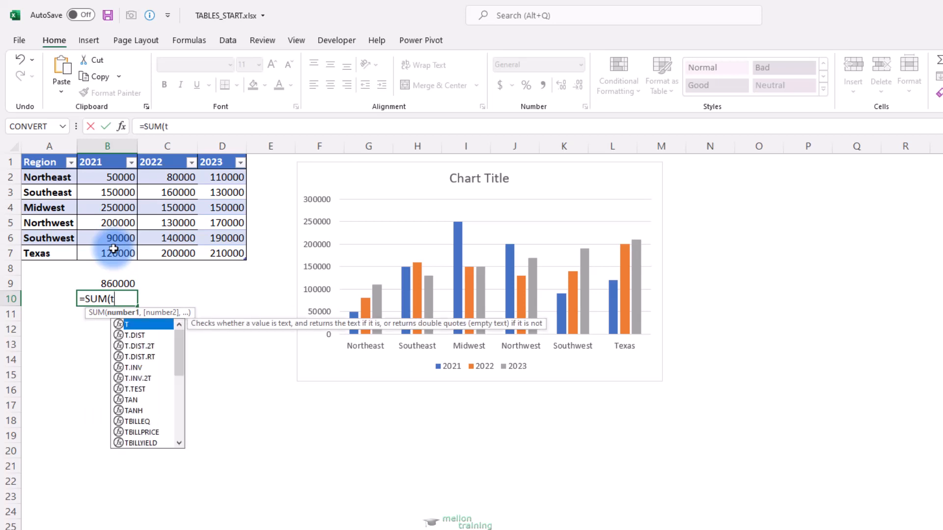
type("bl")
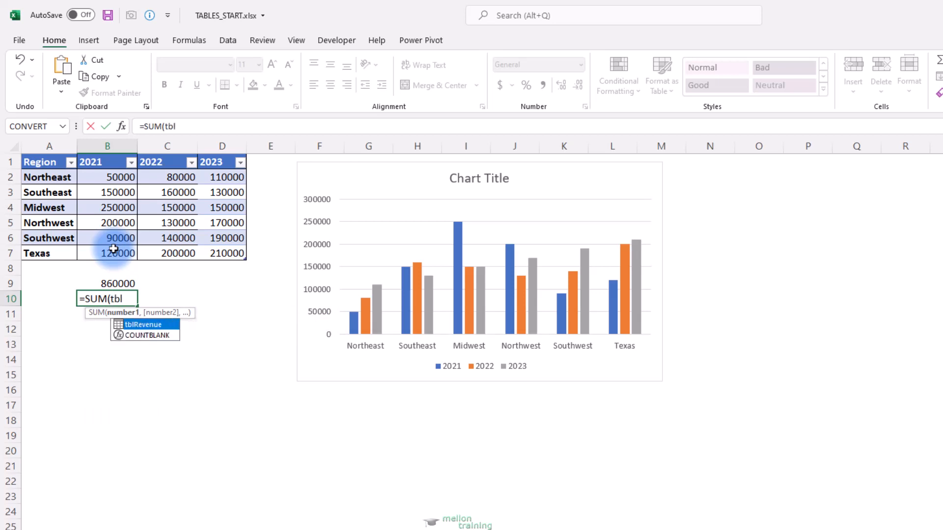
key("Tab")
type("[")
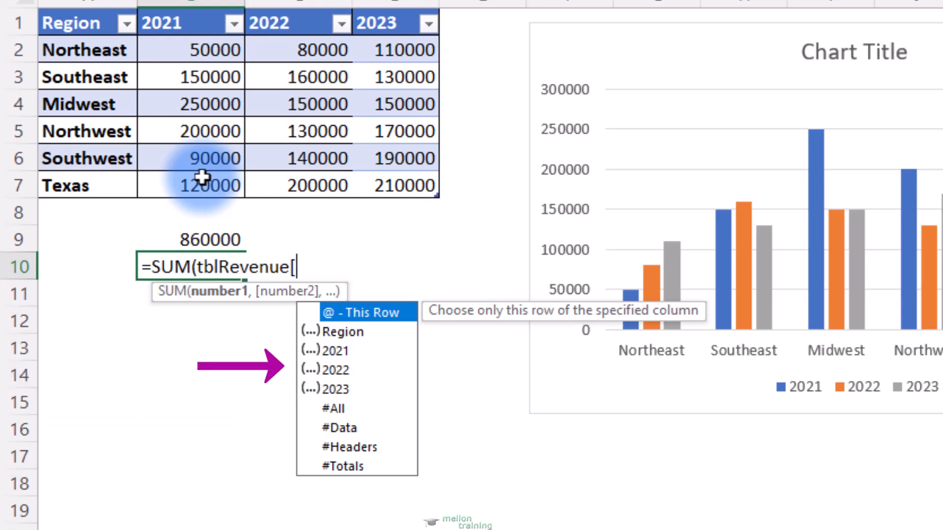
key("Down")
key("Down")
key("Down")
key("Down")
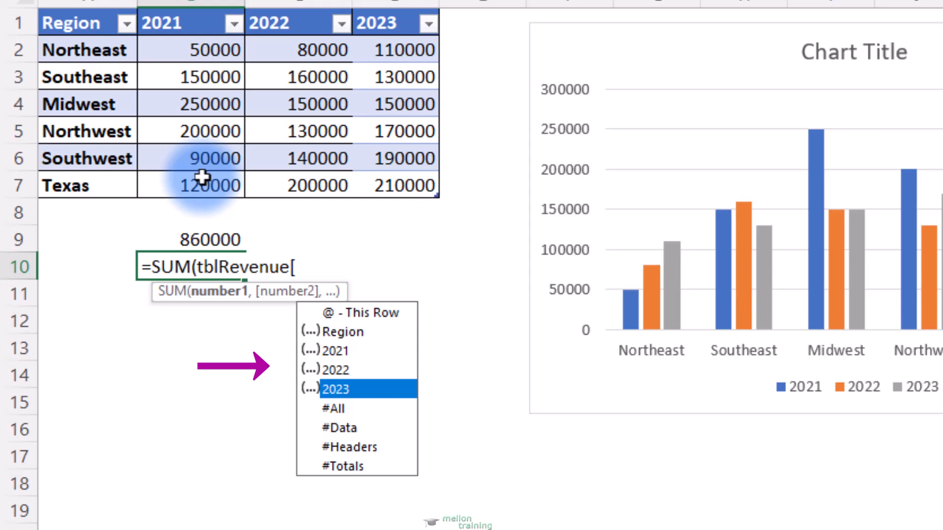
key("Down")
key("Down")
key("Down")
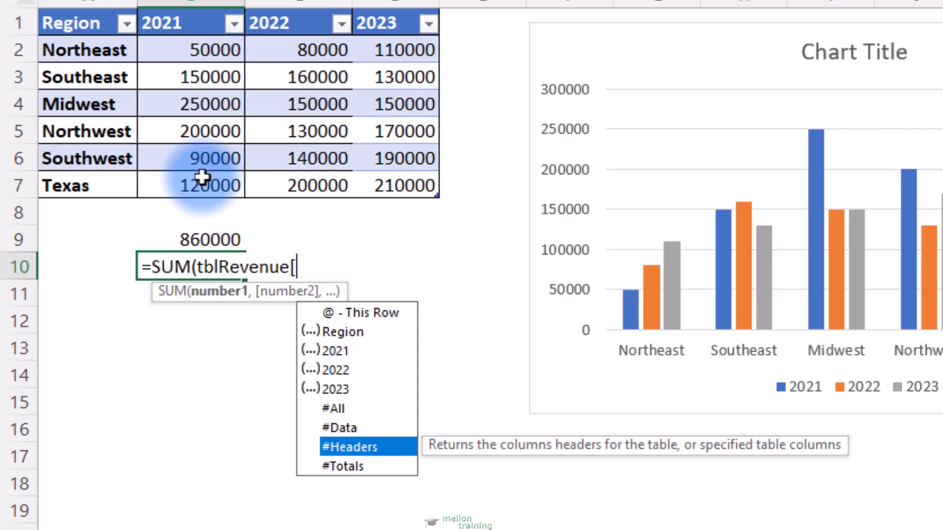
key("Up")
key("Tab")
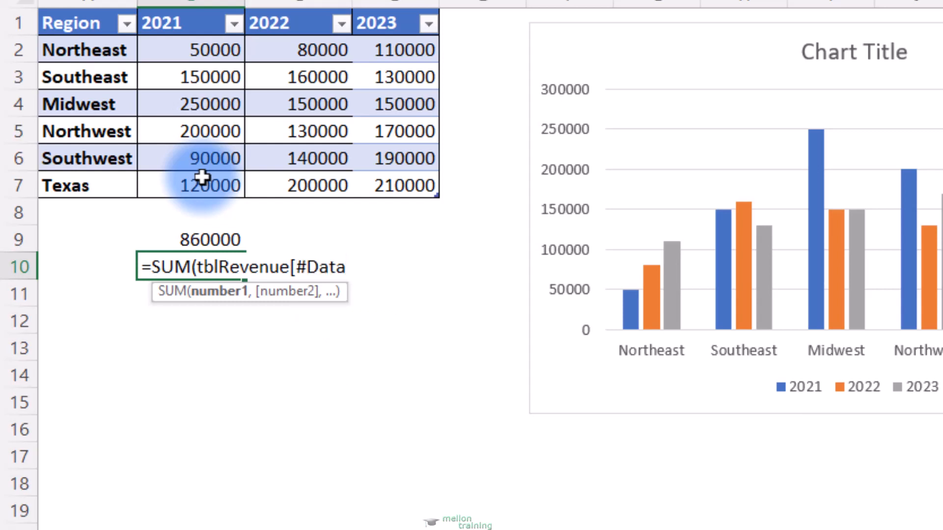
type("])")
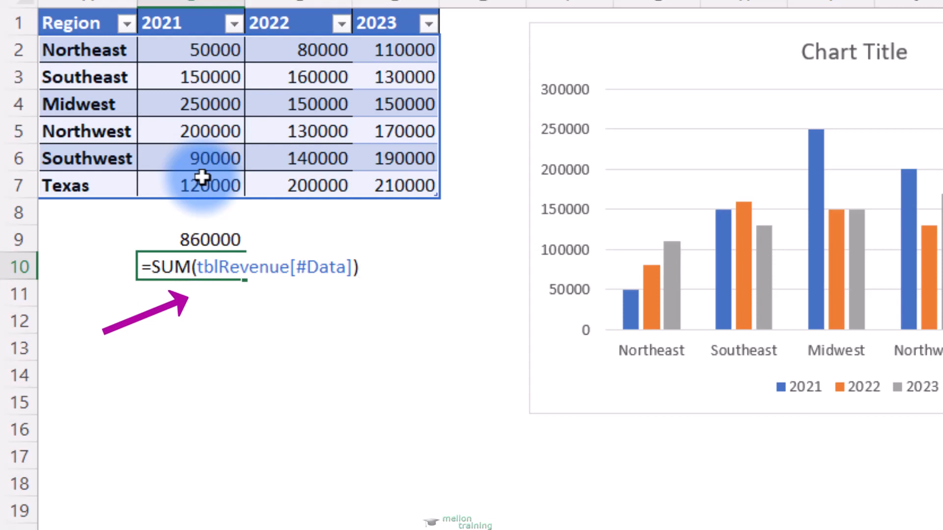
key("Return")
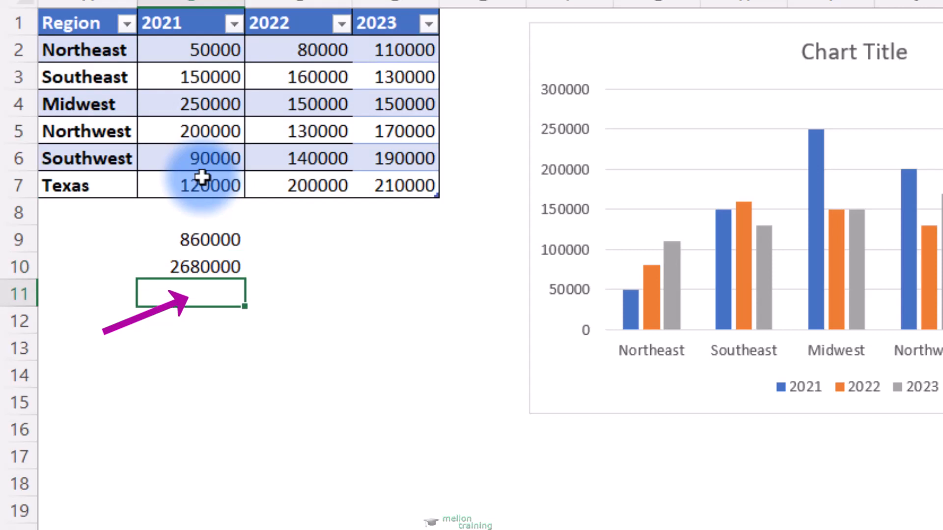